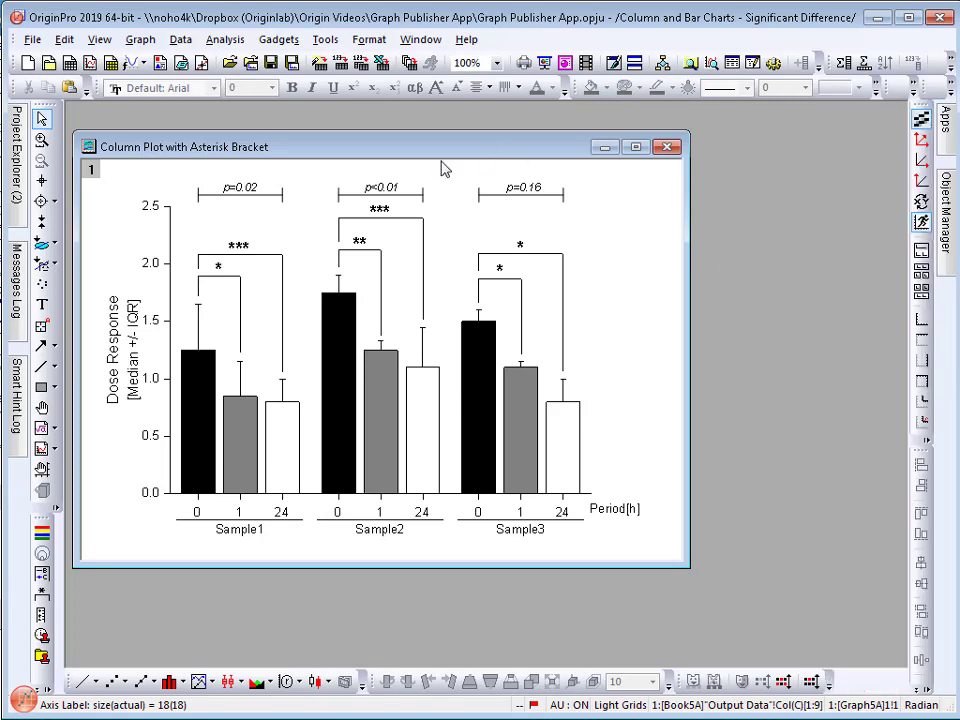
- Check the original chart's page dimensions and the font sizes of the p<0.01 and Sample labels
double_click(137, 166)
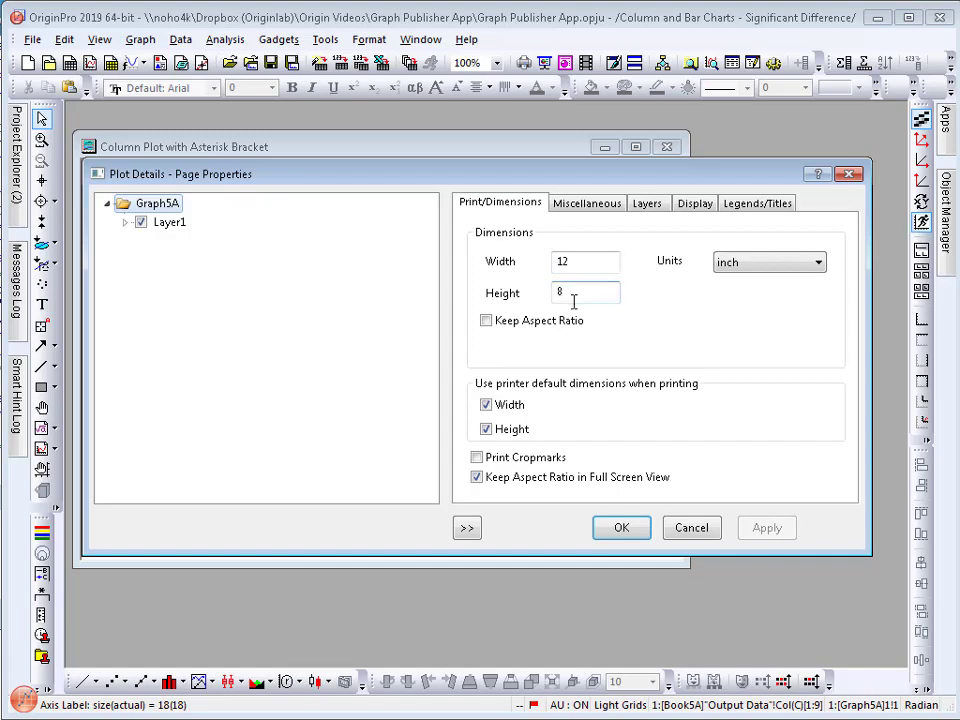
left_click(684, 527)
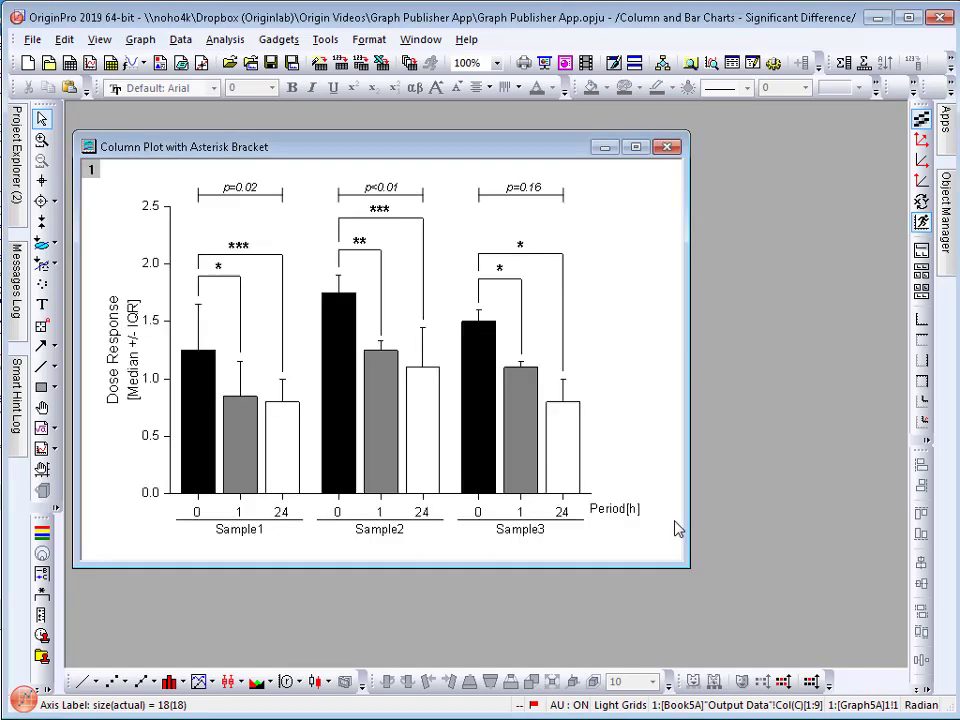
left_click(396, 190)
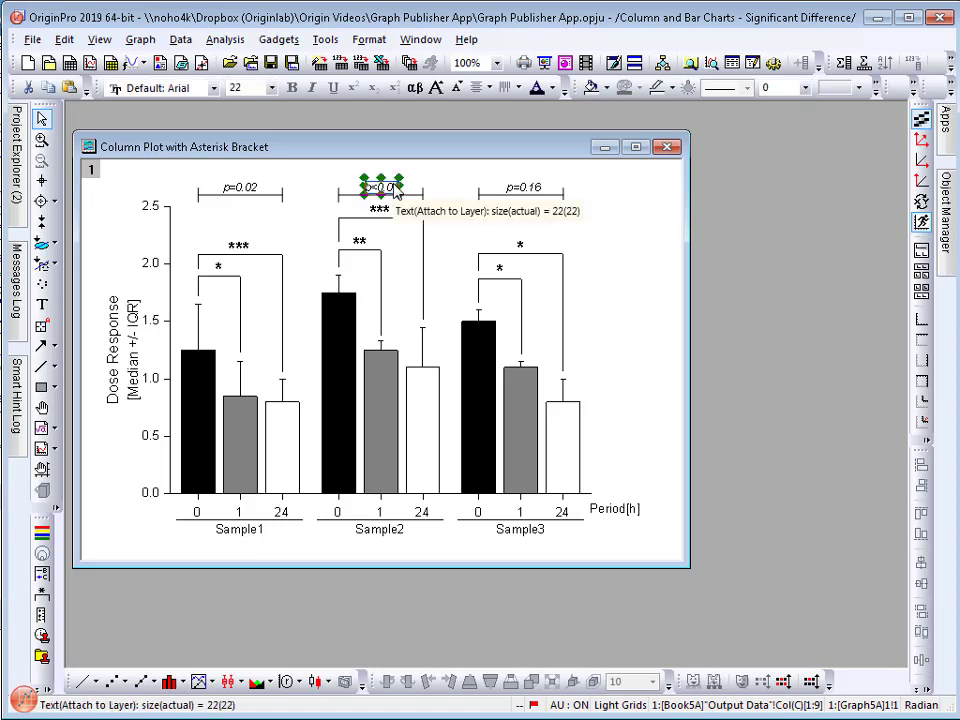
left_click(382, 530)
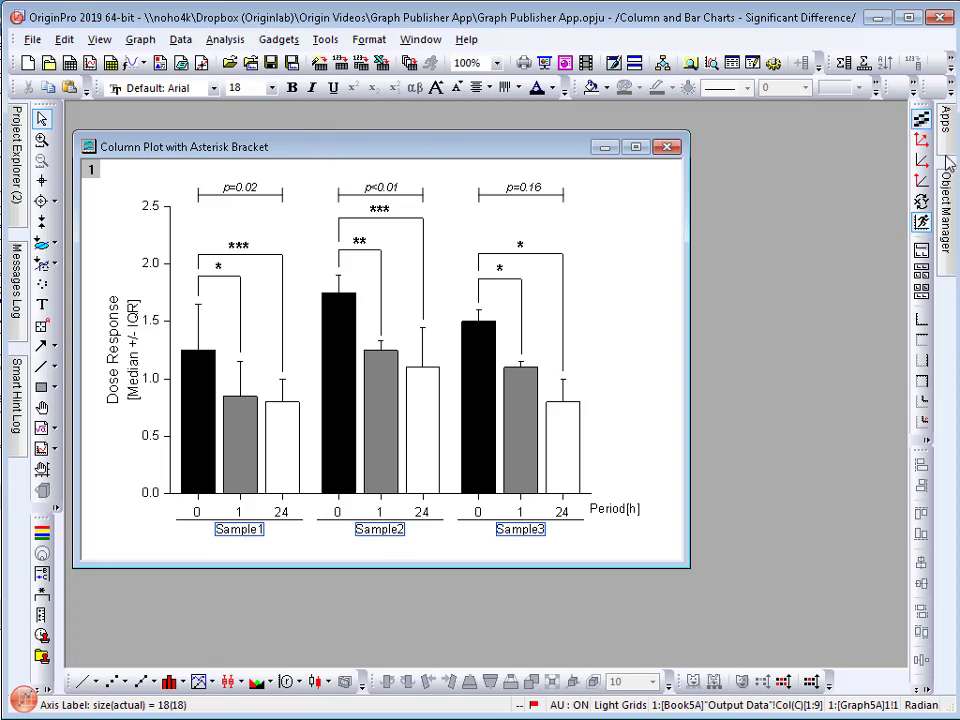
- Start Graph Publisher on a chart copy and choose the Science preset (4.6 × 3.07 inch)
left_click(867, 362)
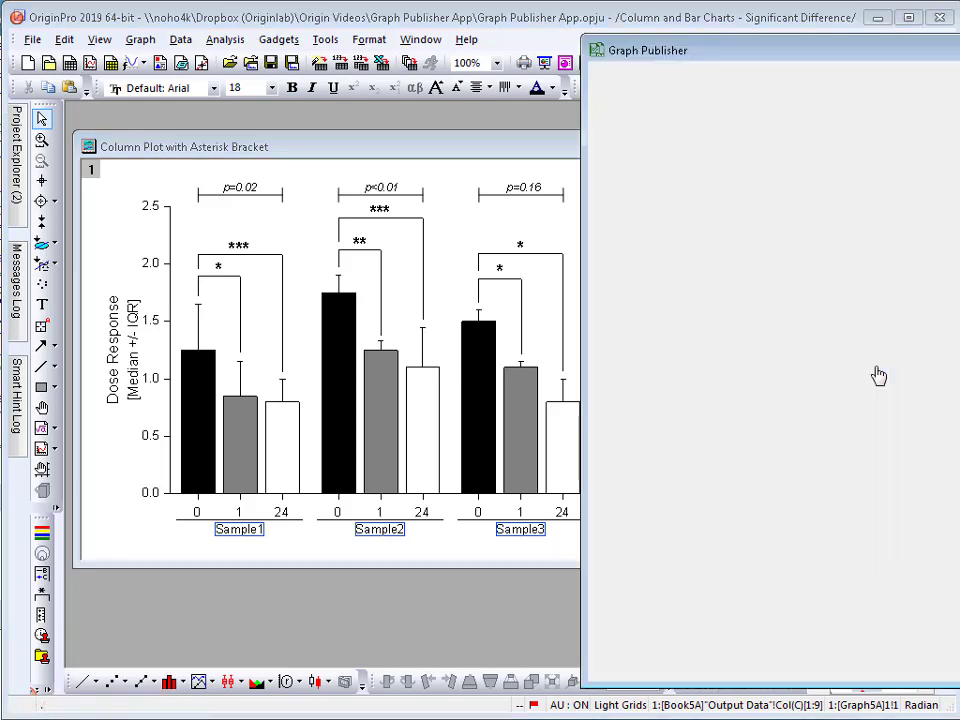
left_click_drag(470, 42, 467, 38)
left_click(453, 112)
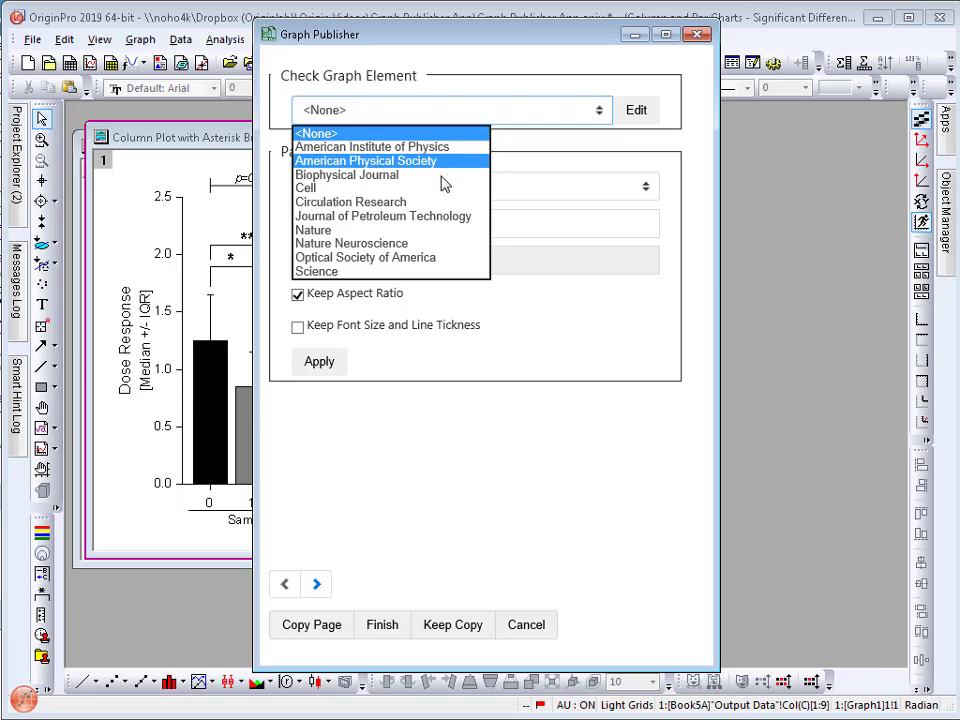
left_click(357, 272)
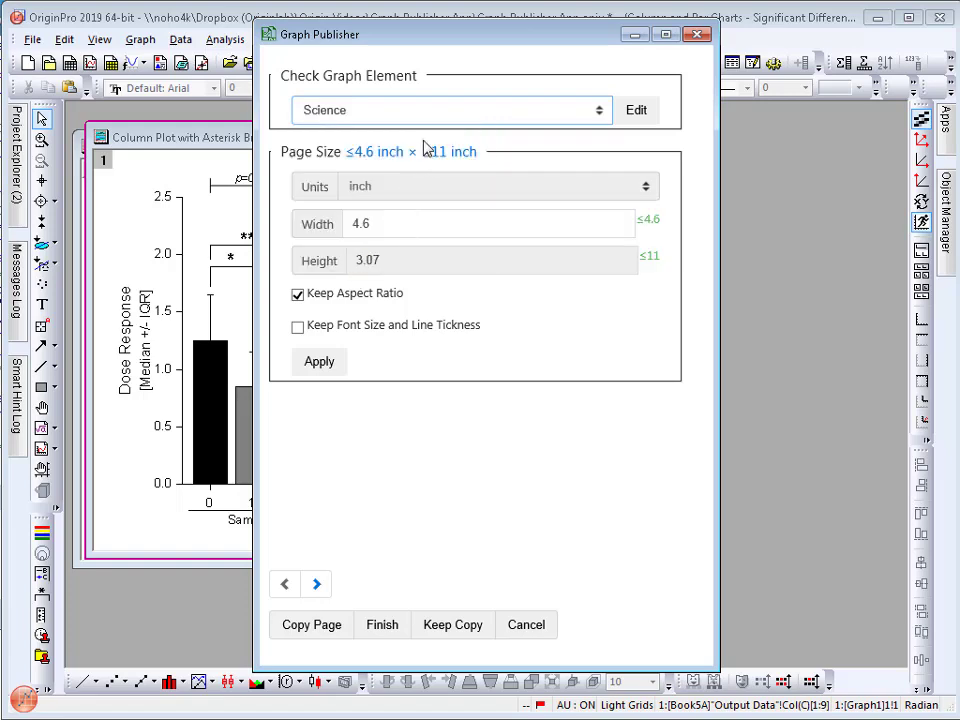
left_click_drag(410, 45, 535, 37)
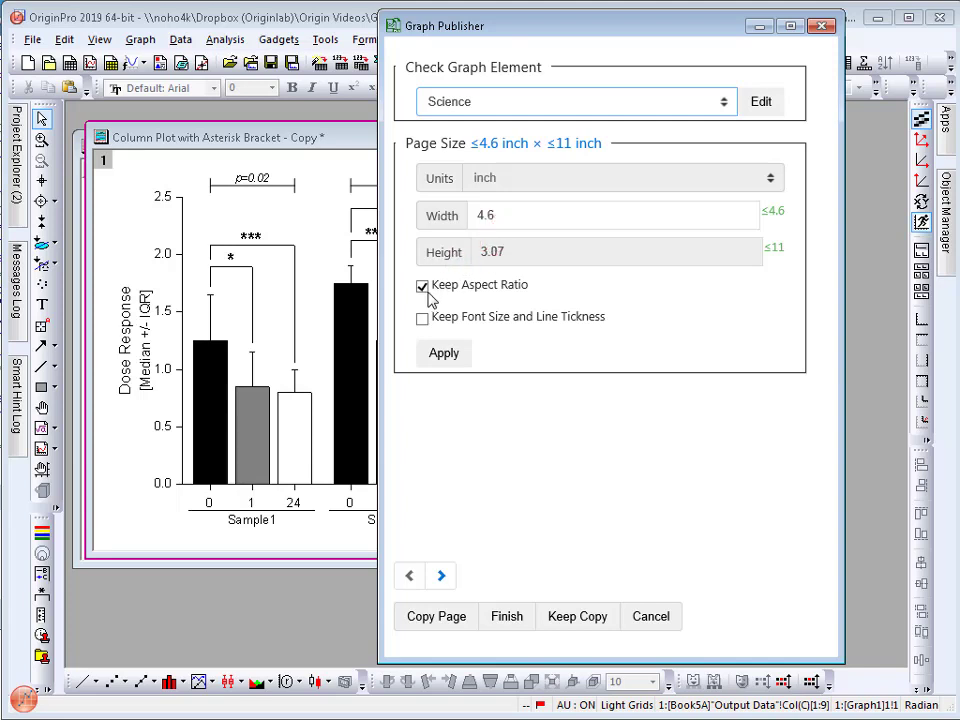
- Apply the Science page size to the chart copy and place the publisher window on the right
left_click(443, 353)
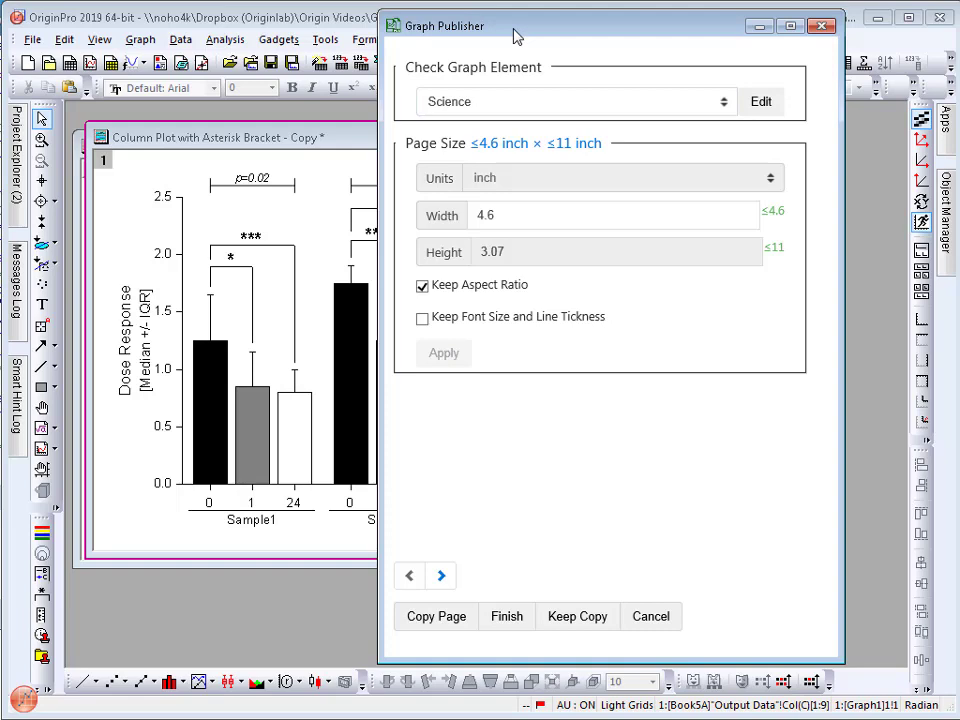
left_click_drag(516, 34, 646, 48)
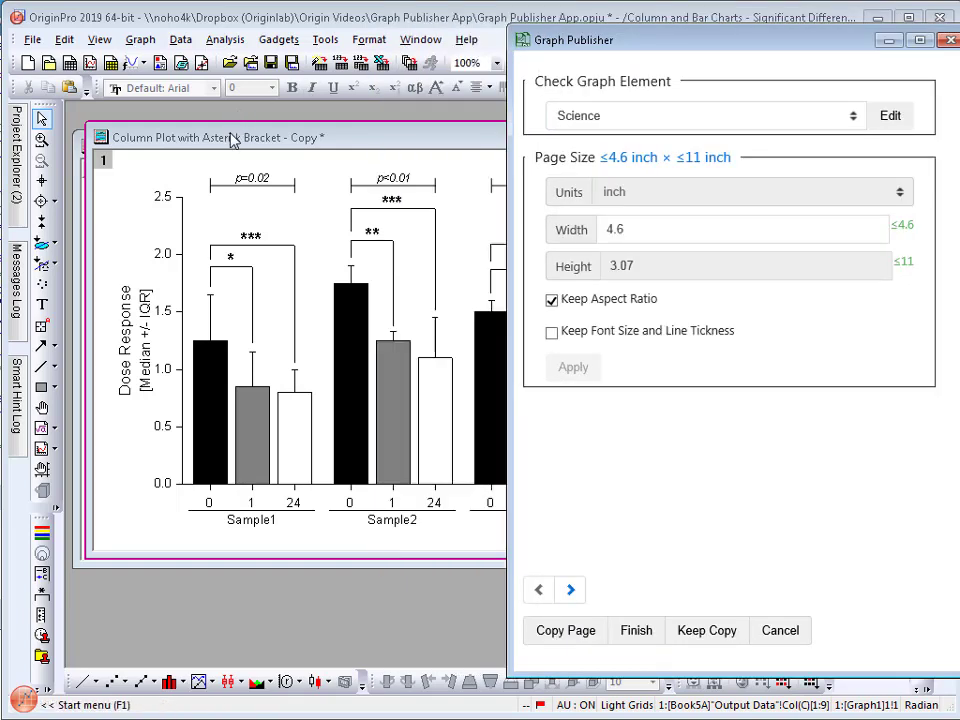
mouse_move(240, 140)
left_mouse_down()
mouse_move(368, 144)
mouse_move(237, 130)
left_mouse_up()
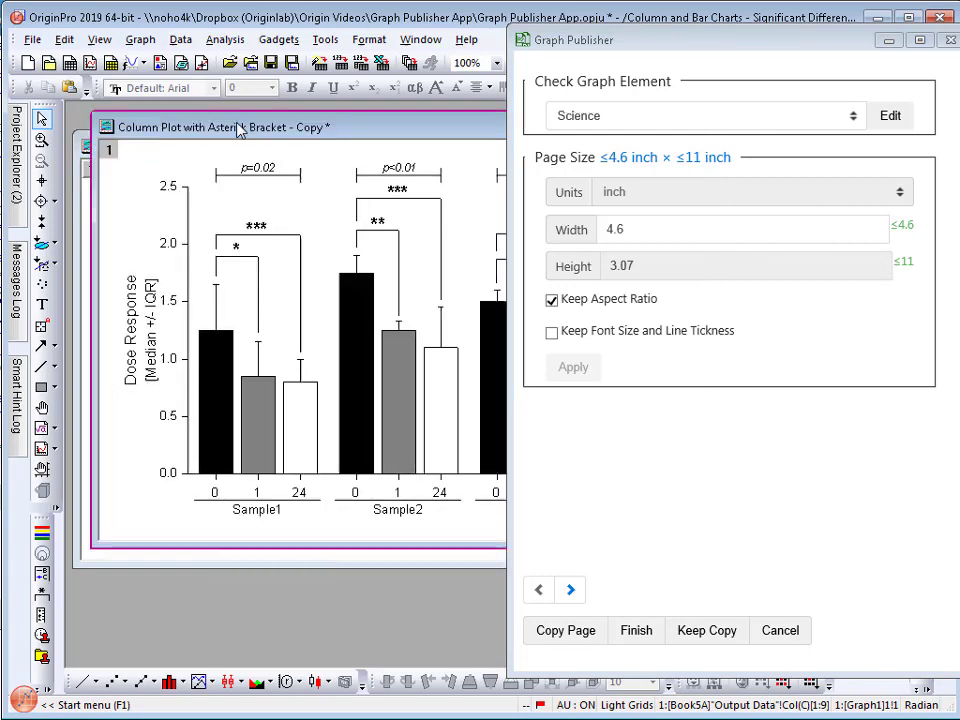
- Confirm the copy's 4.6-inch page width, with the p<0.01 label at 8.5 and Sample labels at 7
double_click(170, 157)
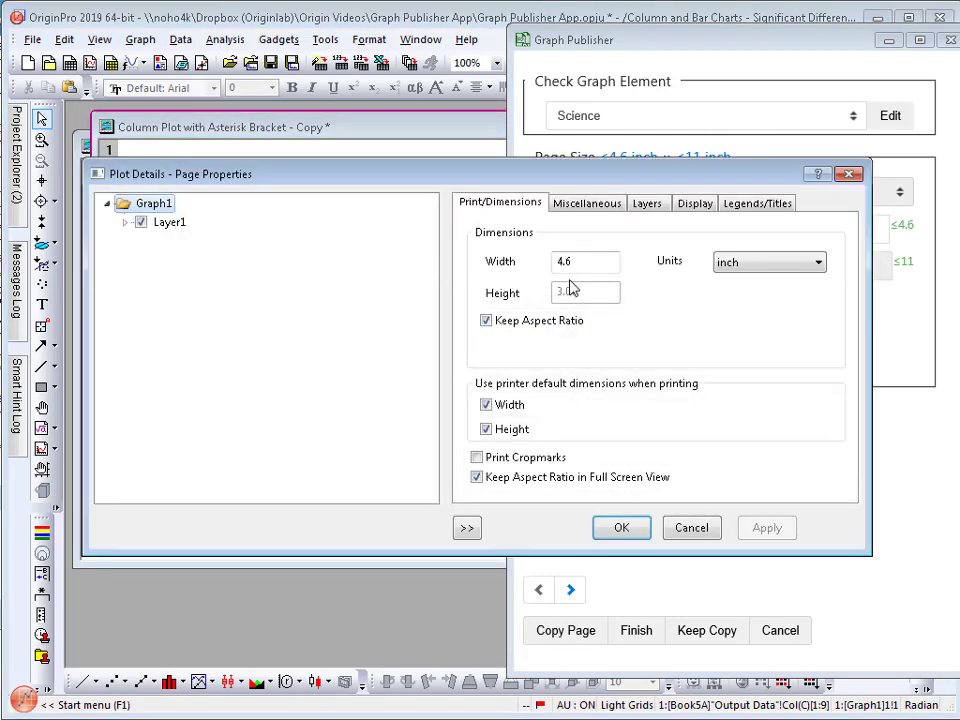
left_click(697, 532)
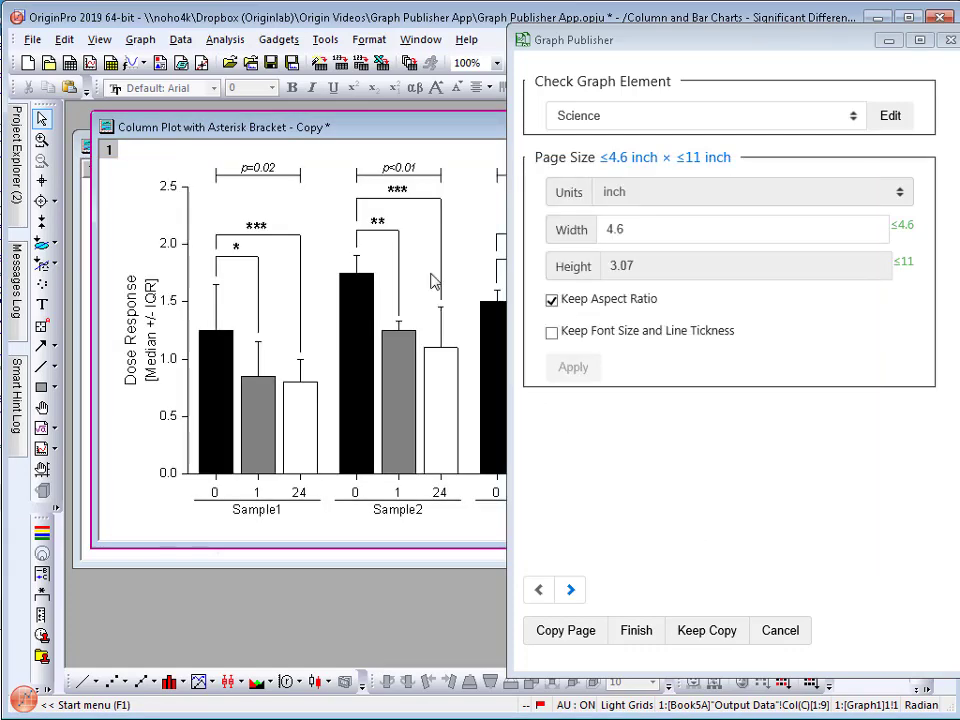
left_click(407, 177)
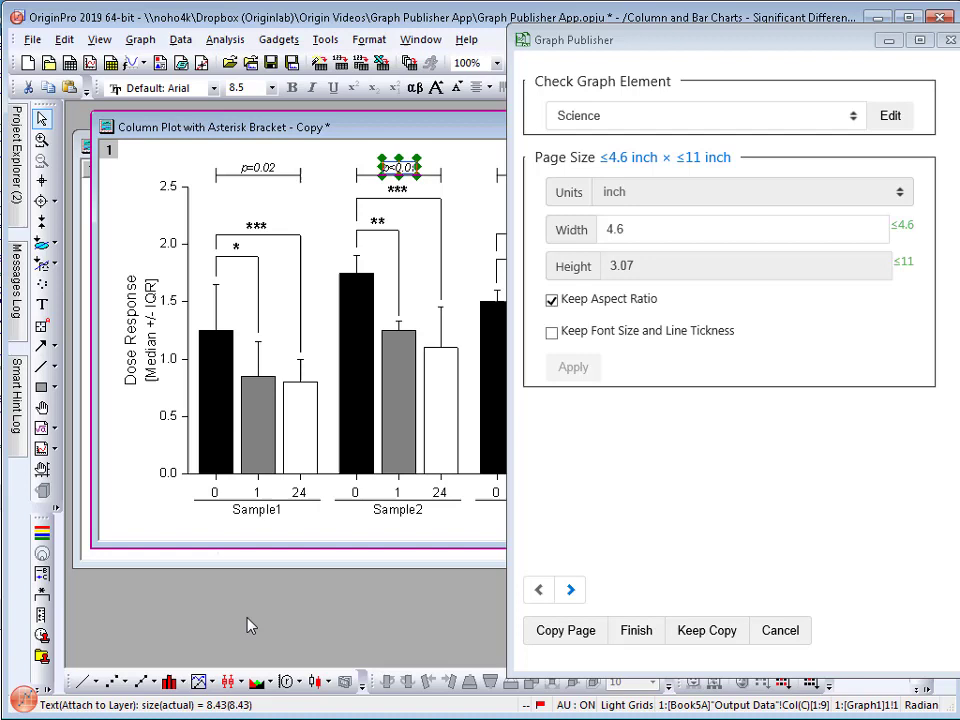
left_click(405, 512)
left_click_drag(394, 133, 363, 135)
left_click_drag(677, 43, 555, 43)
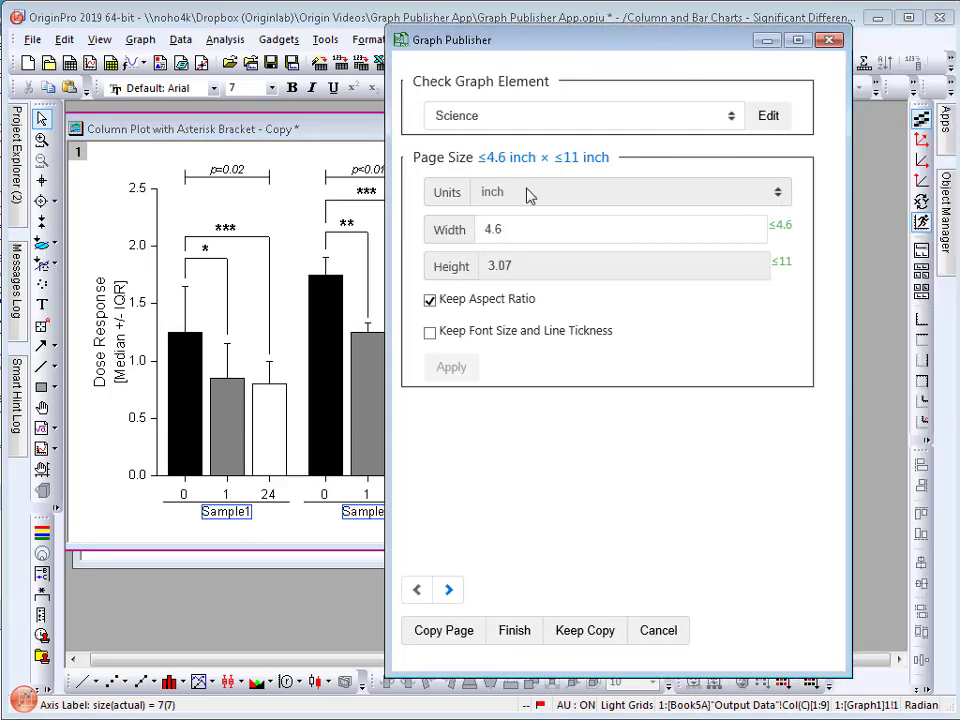
- Set the tick labels and other text objects to 8 pt Arial in the font size check
left_click(449, 592)
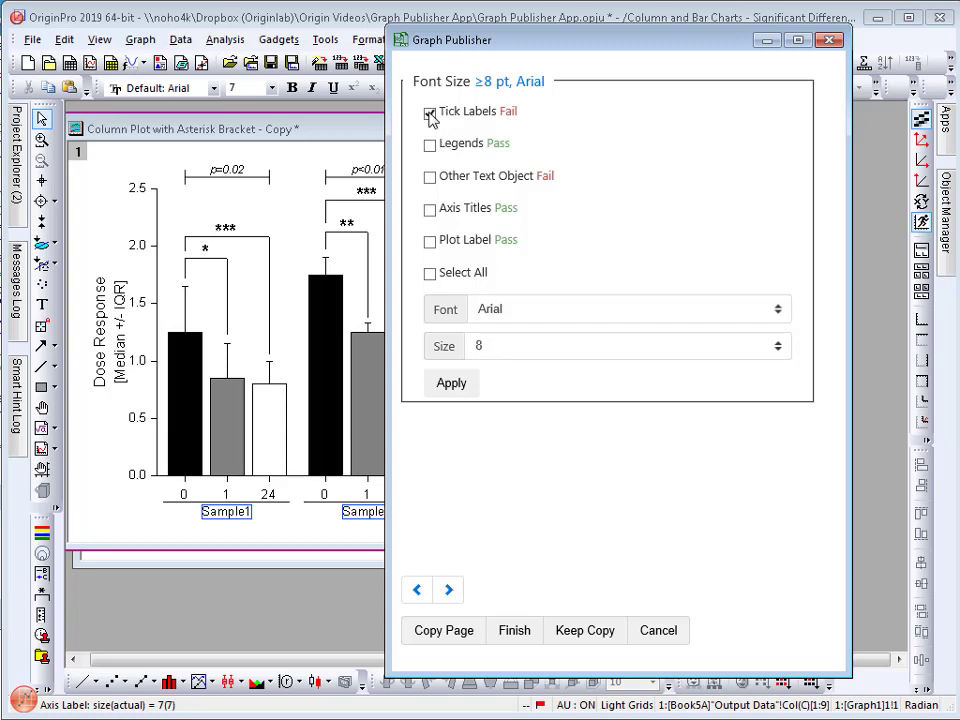
left_click(430, 177)
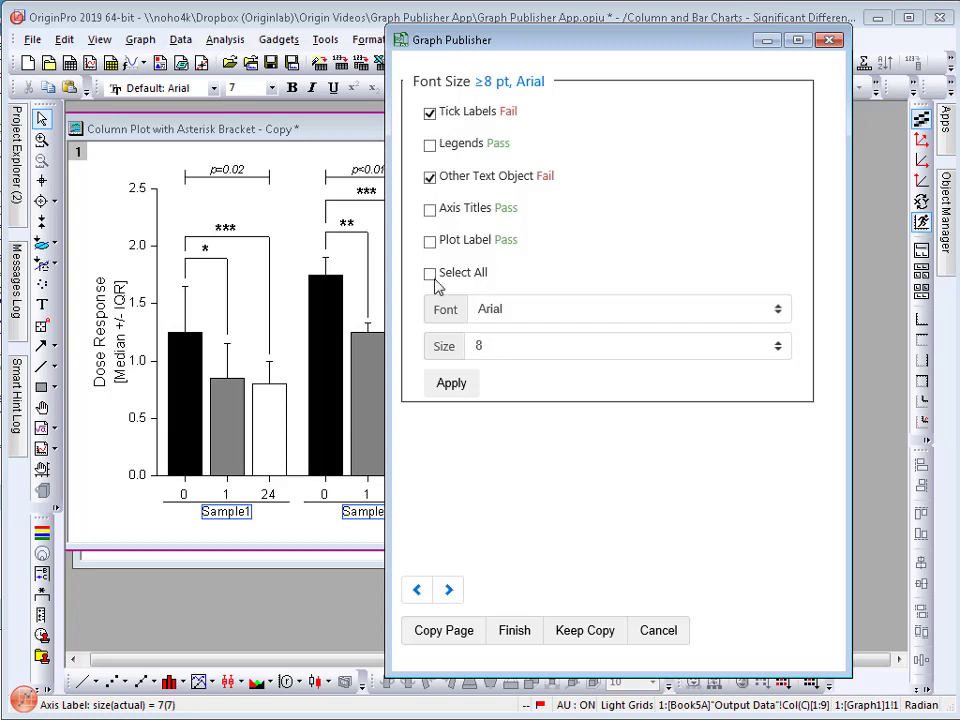
left_click(463, 392)
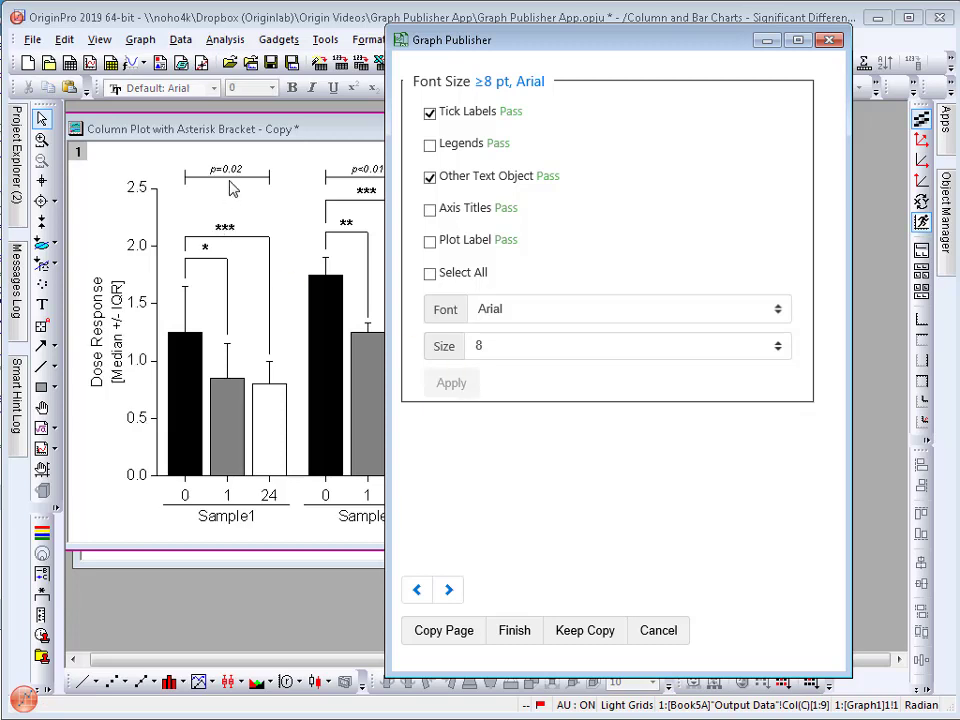
- Apply 0.5 pt line thickness to plot and graph-object lines, then advance to Fit Layer to Page
left_click(451, 592)
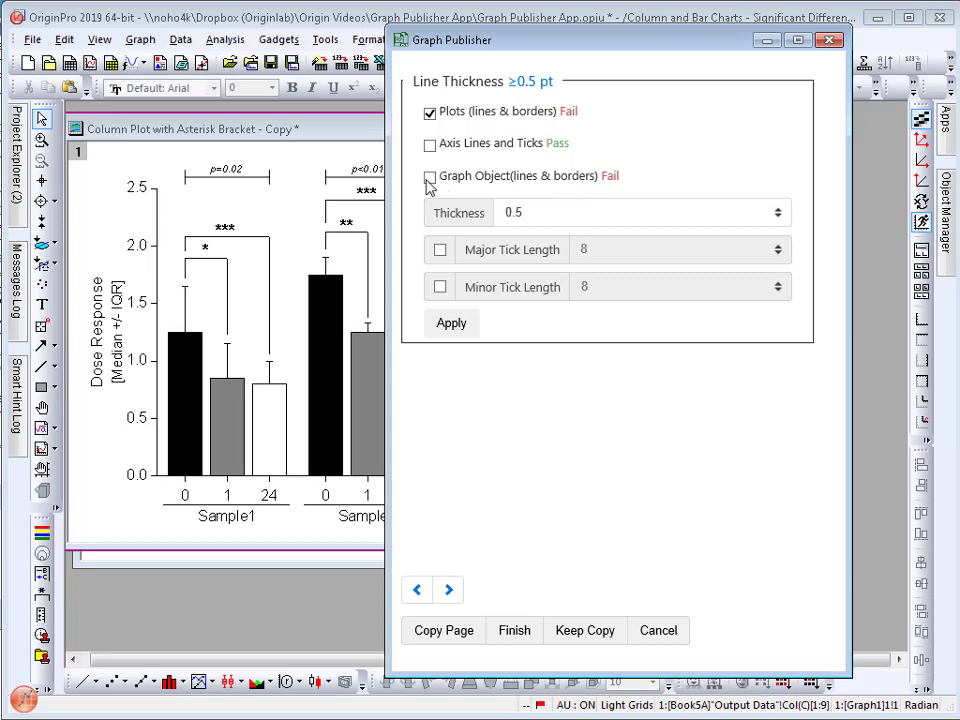
left_click(455, 325)
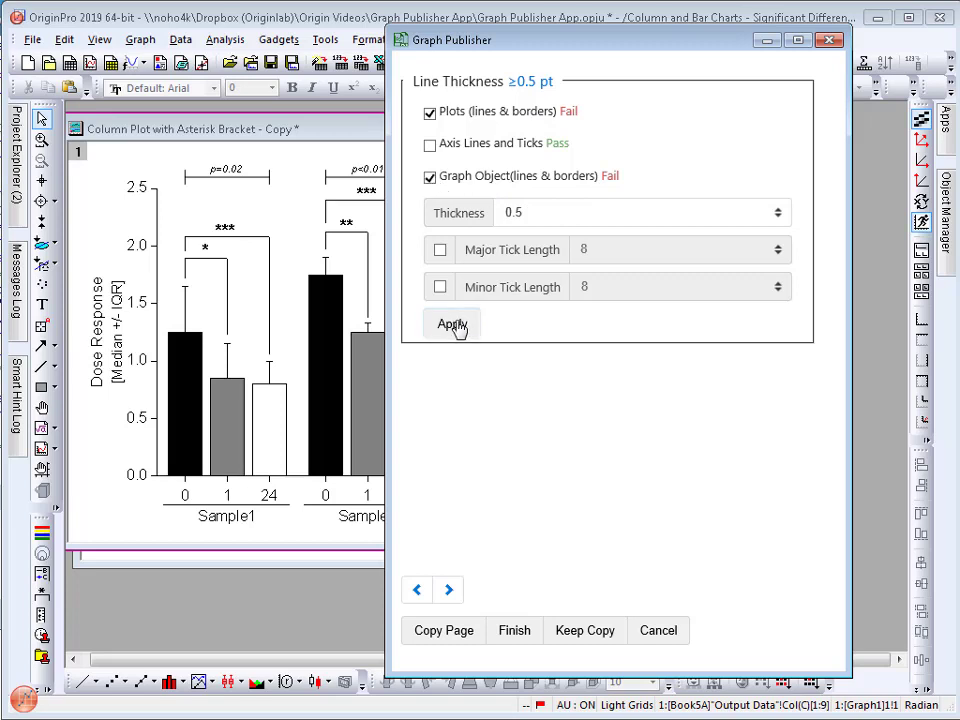
left_click(449, 592)
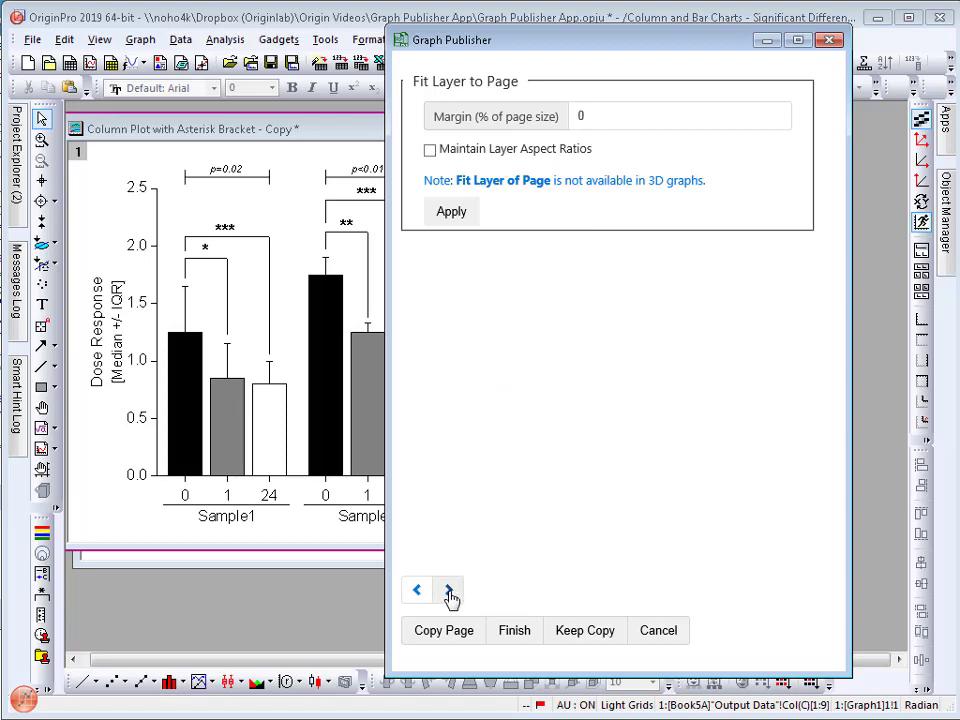
- Export the chart copy as a 600 dpi PDF named Science Mag
left_click(449, 591)
left_click(778, 117)
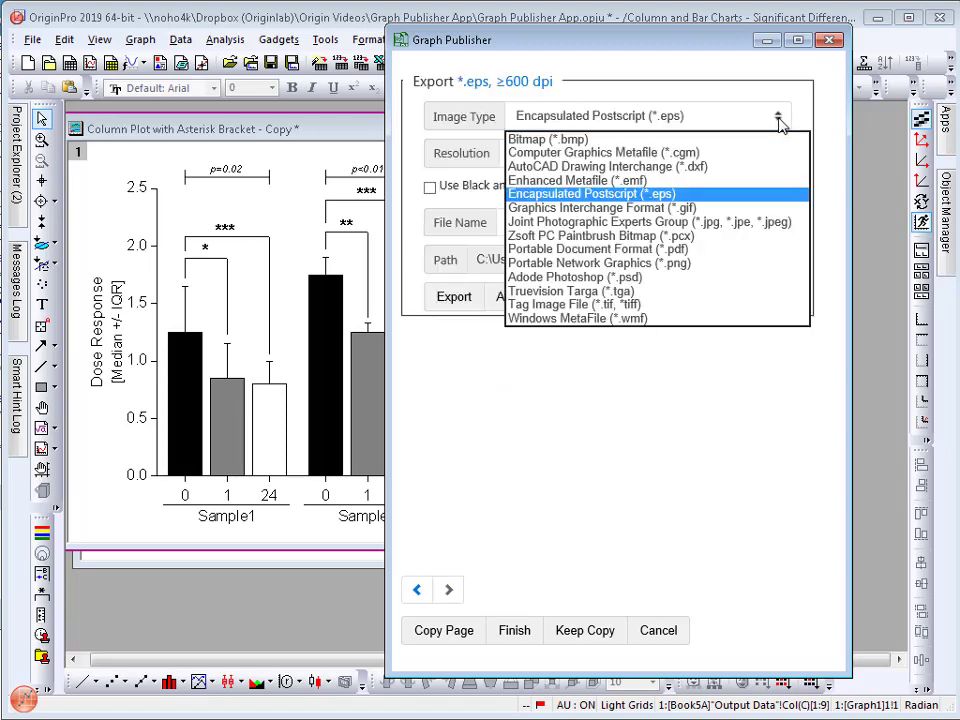
left_click(698, 249)
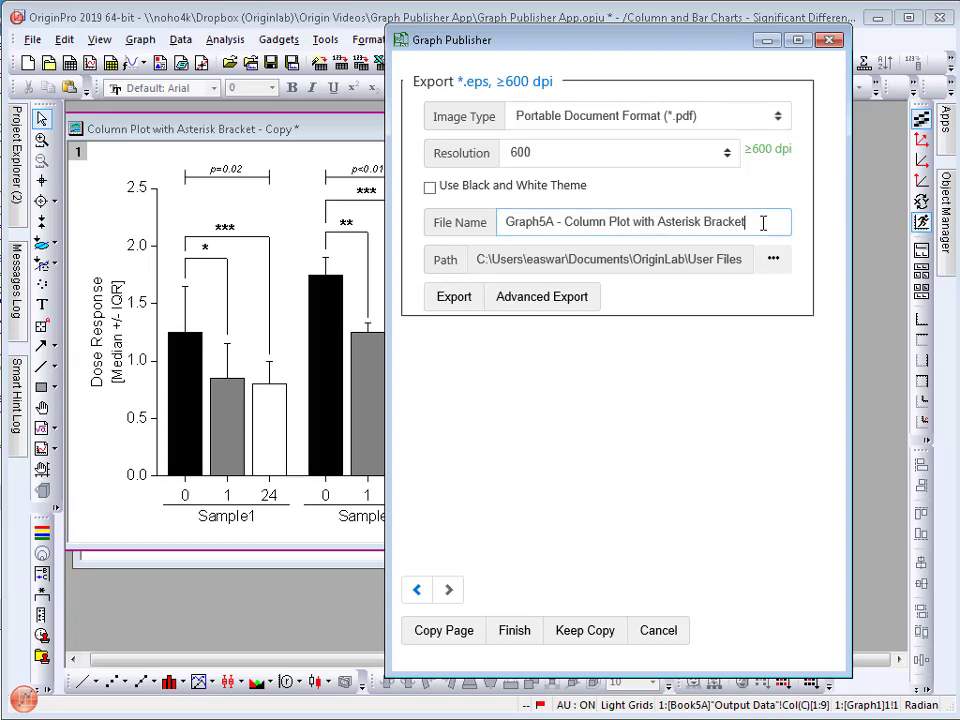
left_click_drag(763, 222, 490, 229)
type("Science Mag")
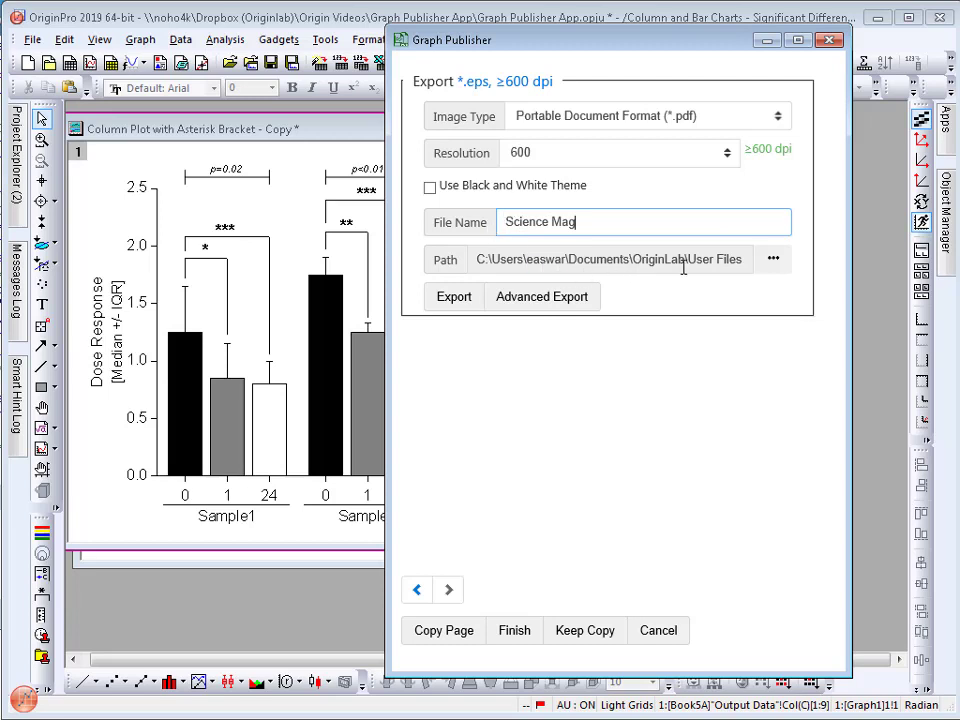
left_click(455, 298)
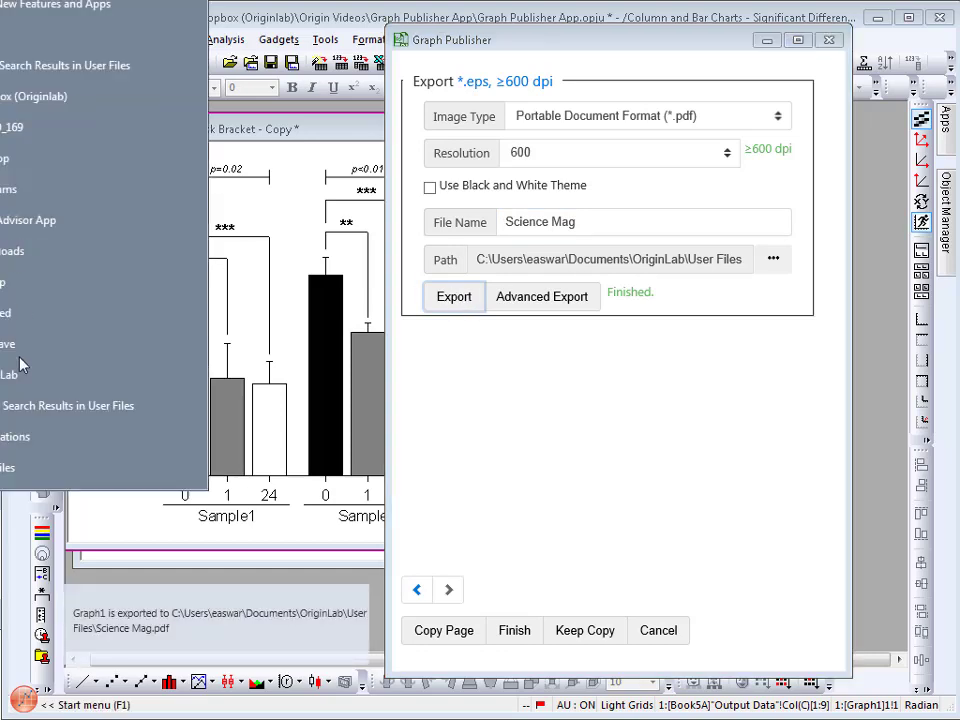
- Open Science Mag.pdf from the User Files folder
left_click(8, 467)
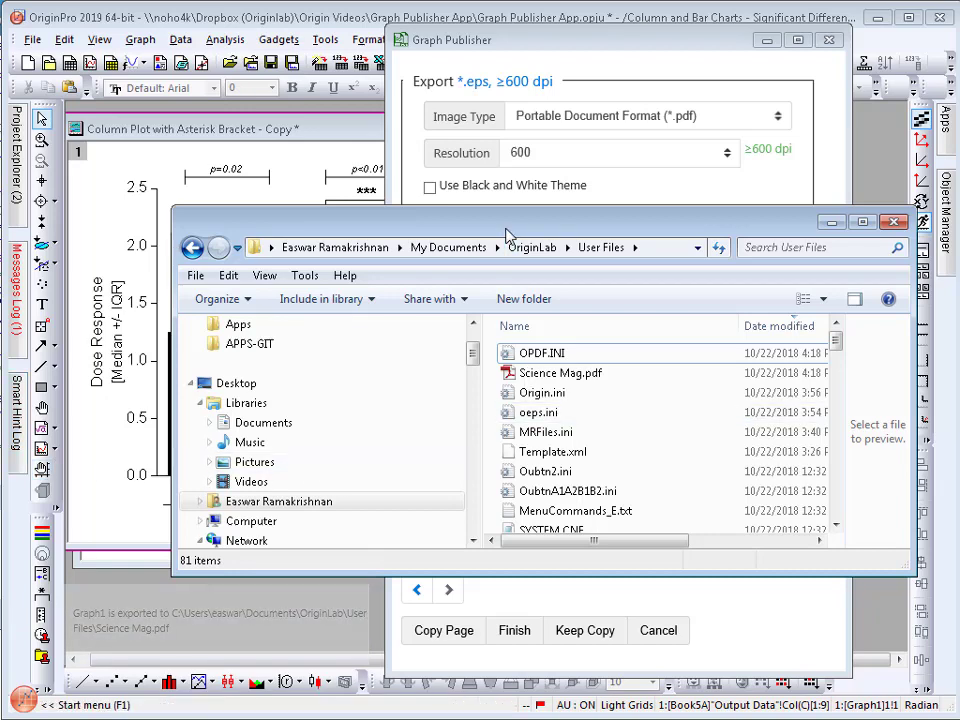
left_click_drag(399, 221, 293, 210)
double_click(440, 364)
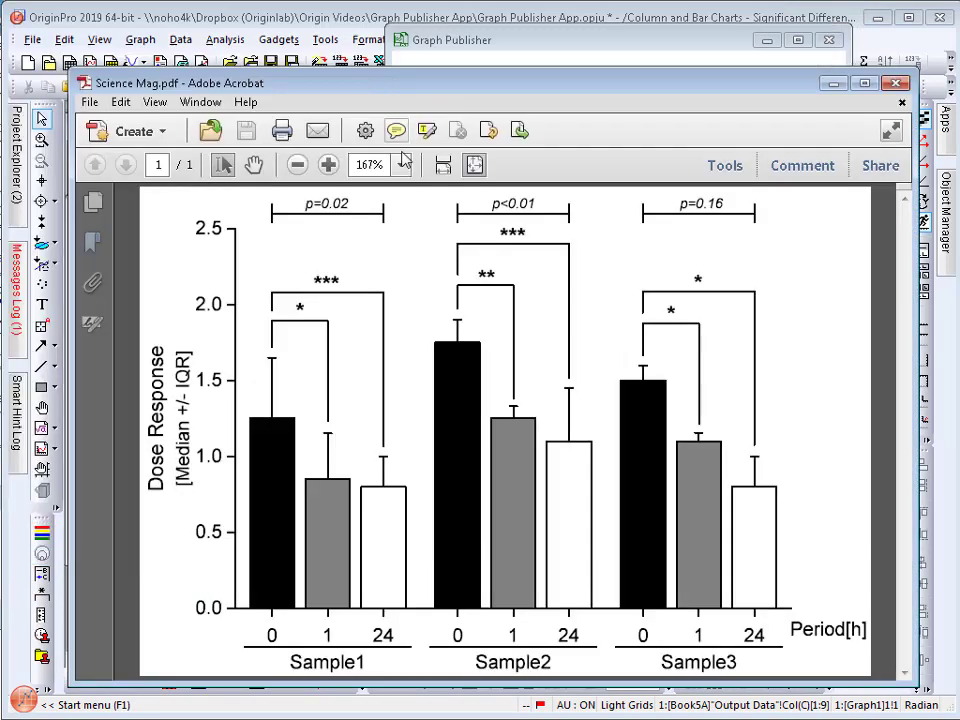
- View the Science Mag PDF at 100% zoom, then minimize Acrobat
left_click(400, 165)
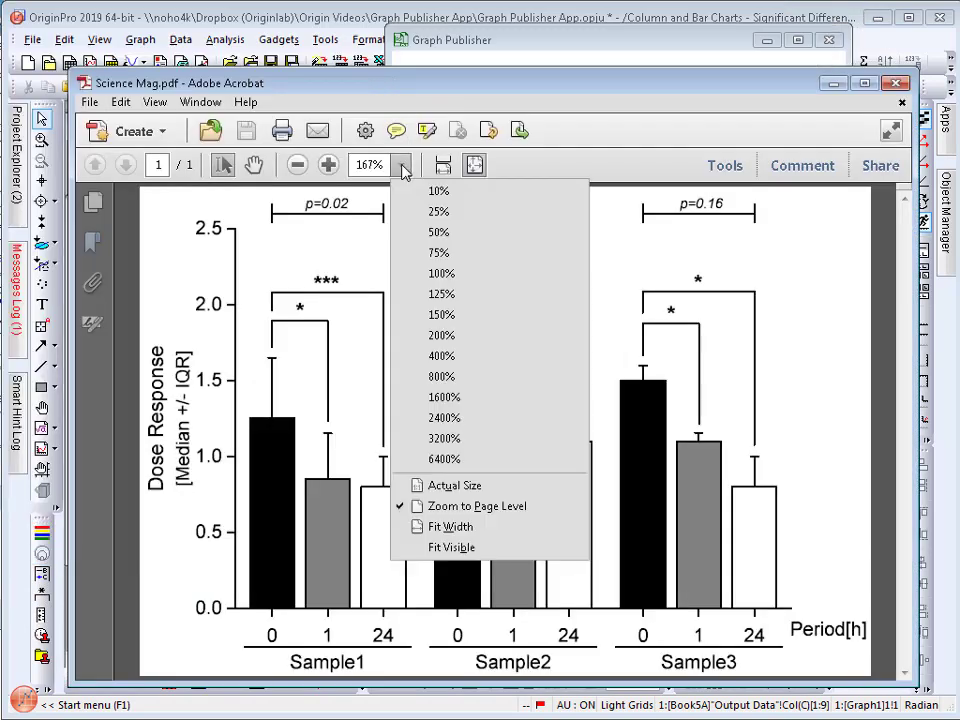
left_click(454, 274)
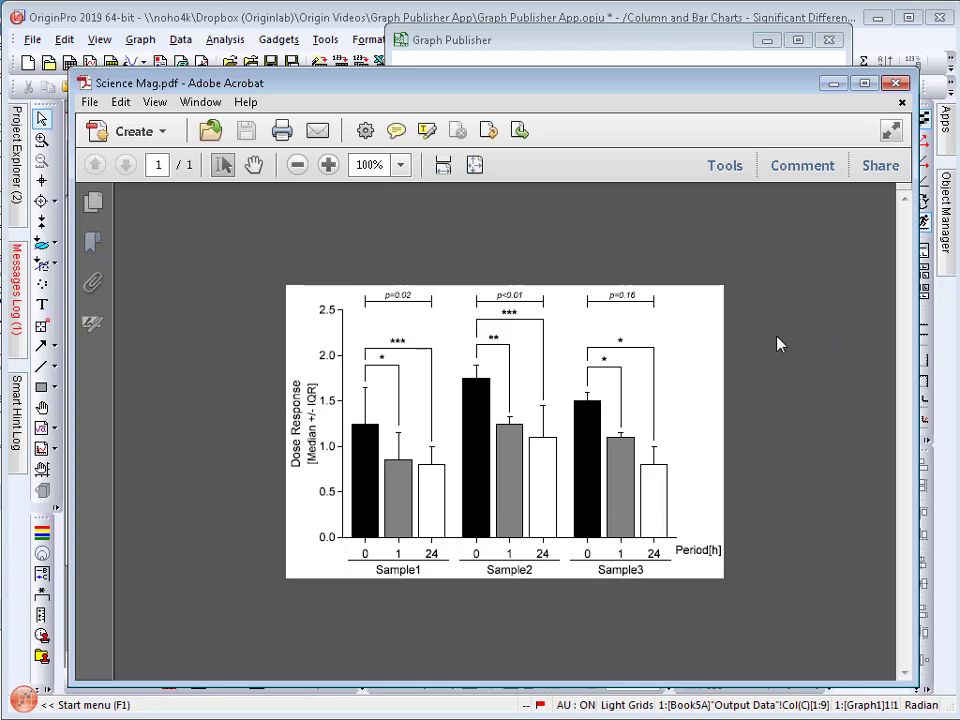
left_click(833, 84)
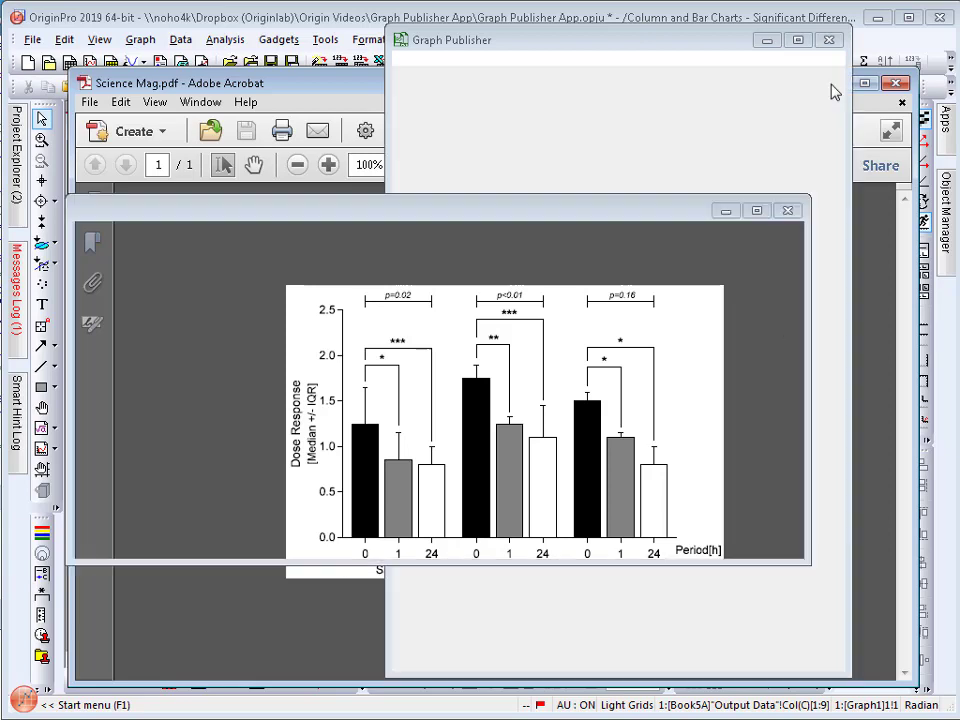
left_click(643, 51)
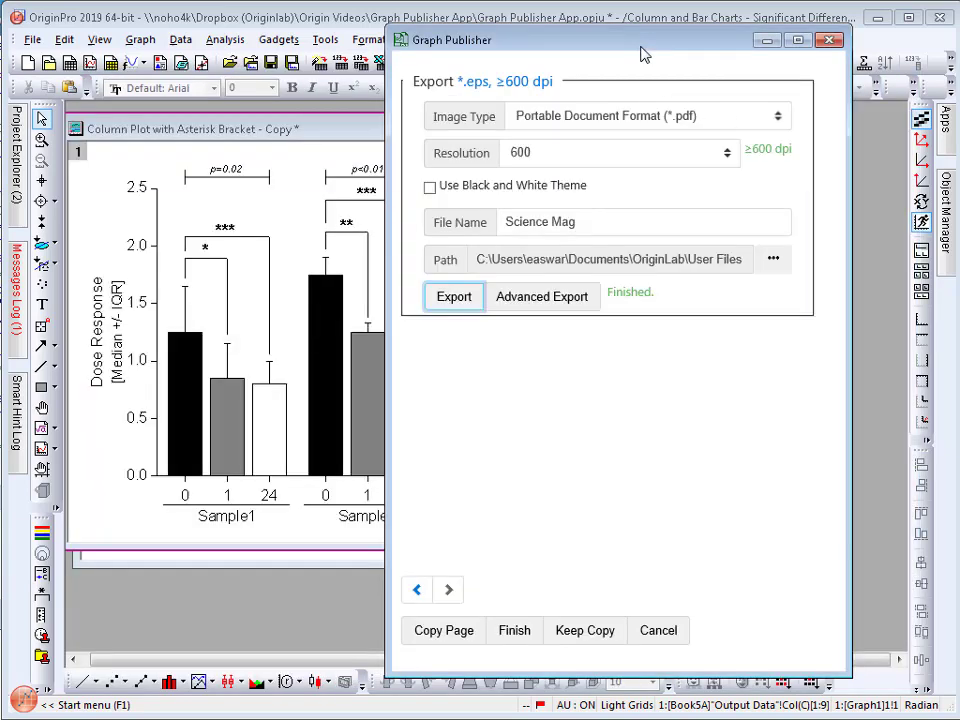
left_click(572, 306)
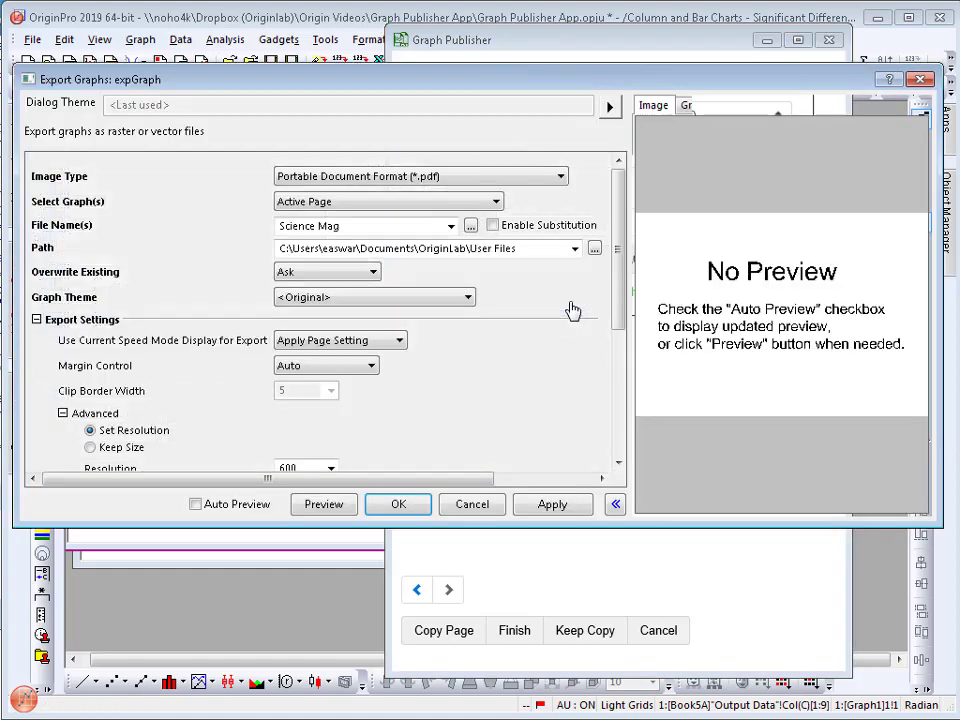
left_click(474, 505)
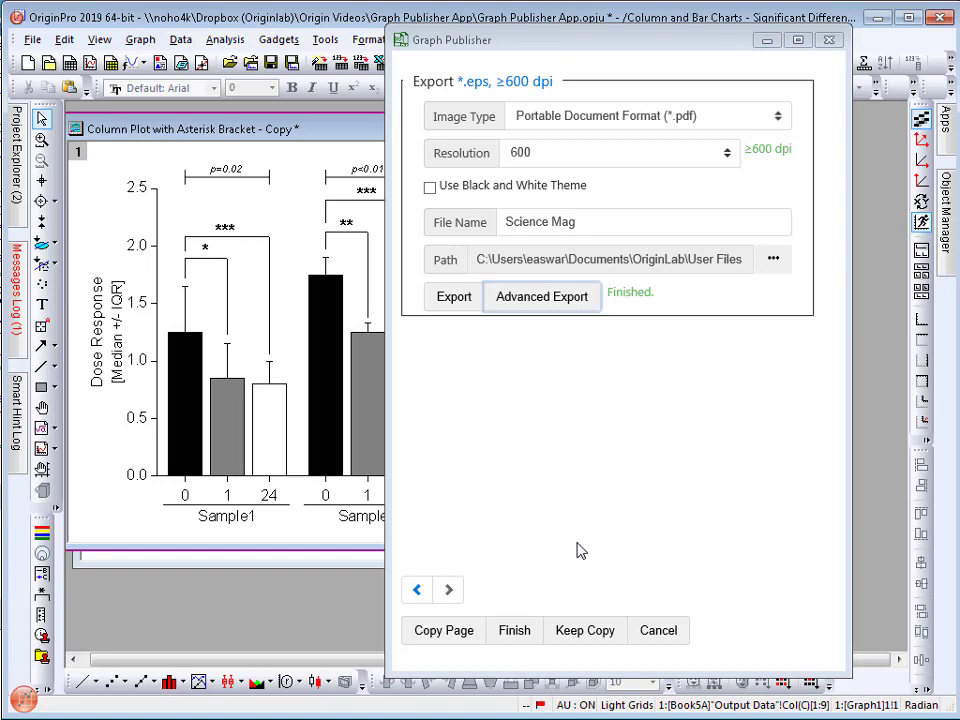
- Keep the Science-formatted copy and arrange its window beside the original graph for comparison
left_click(589, 633)
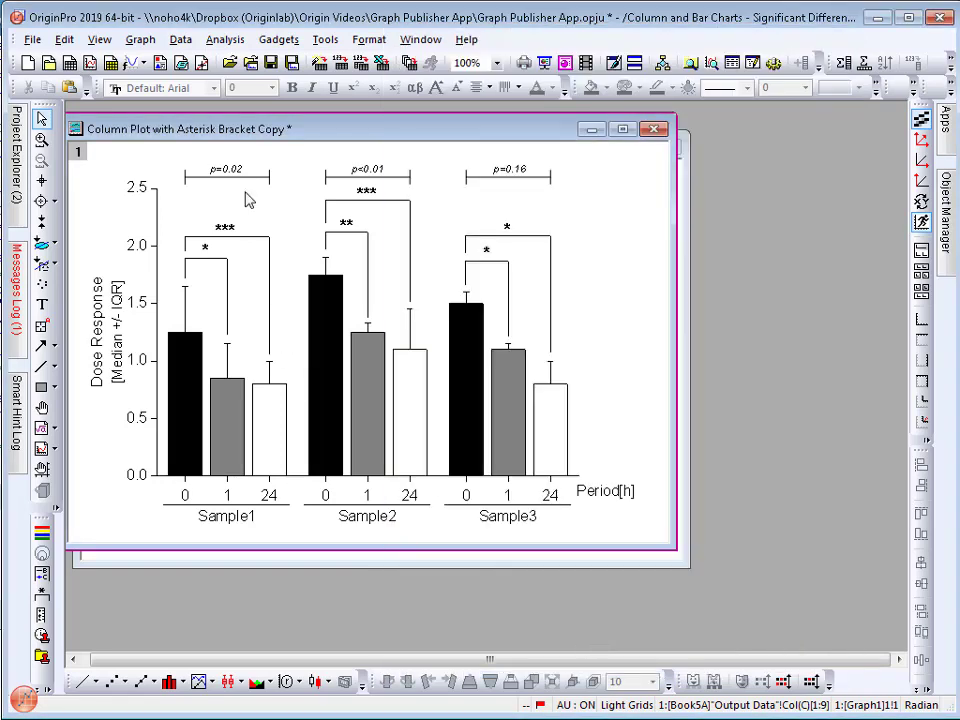
left_click_drag(213, 132, 366, 215)
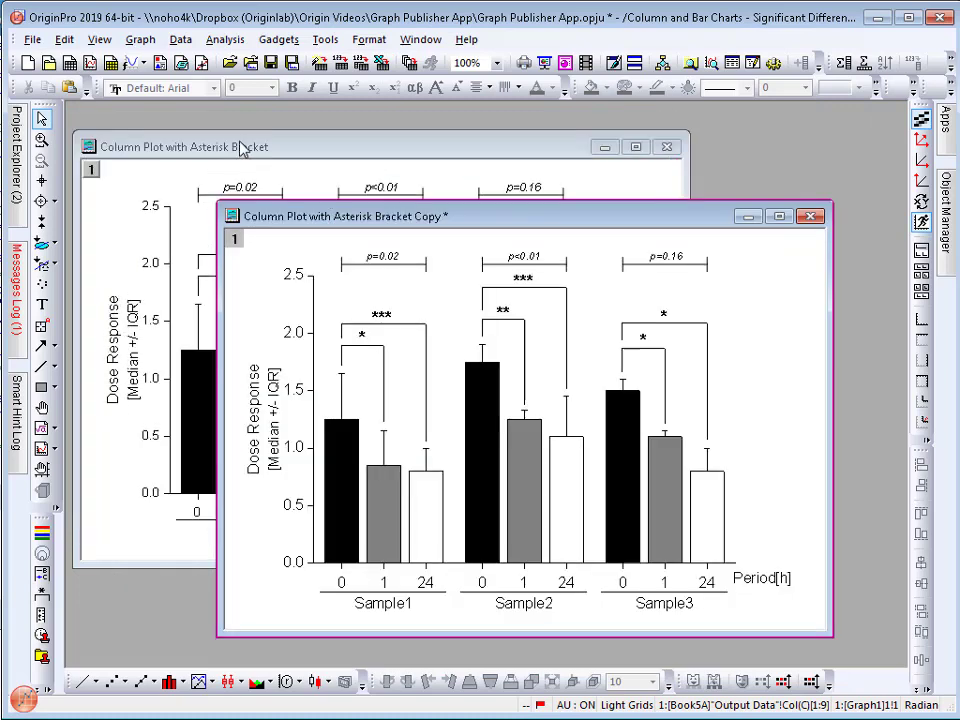
left_click(240, 148)
left_click(718, 216)
mouse_move(545, 528)
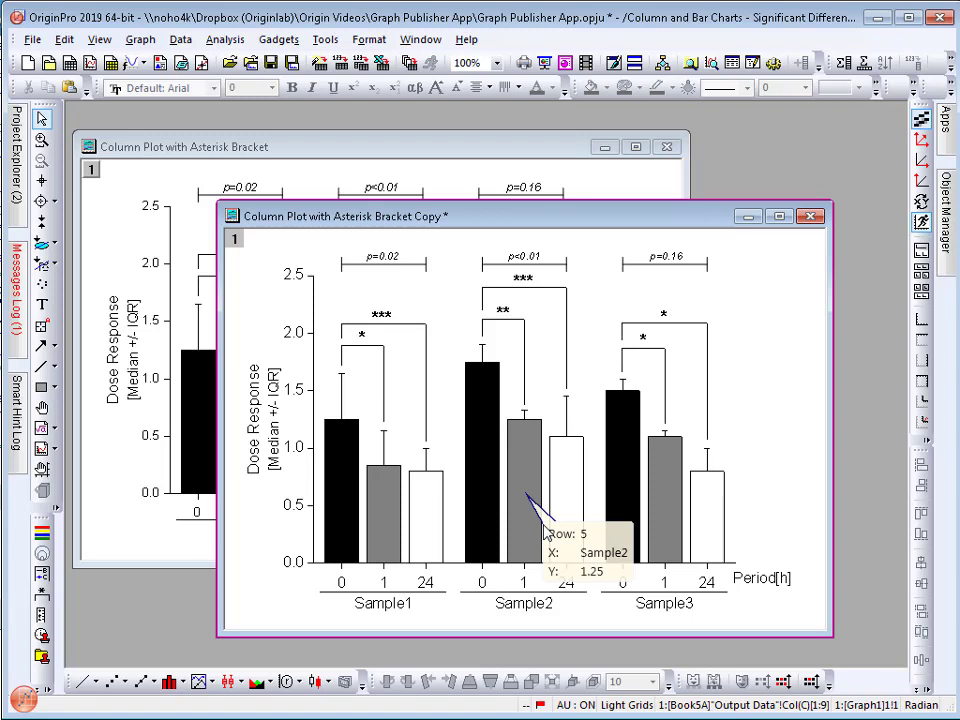